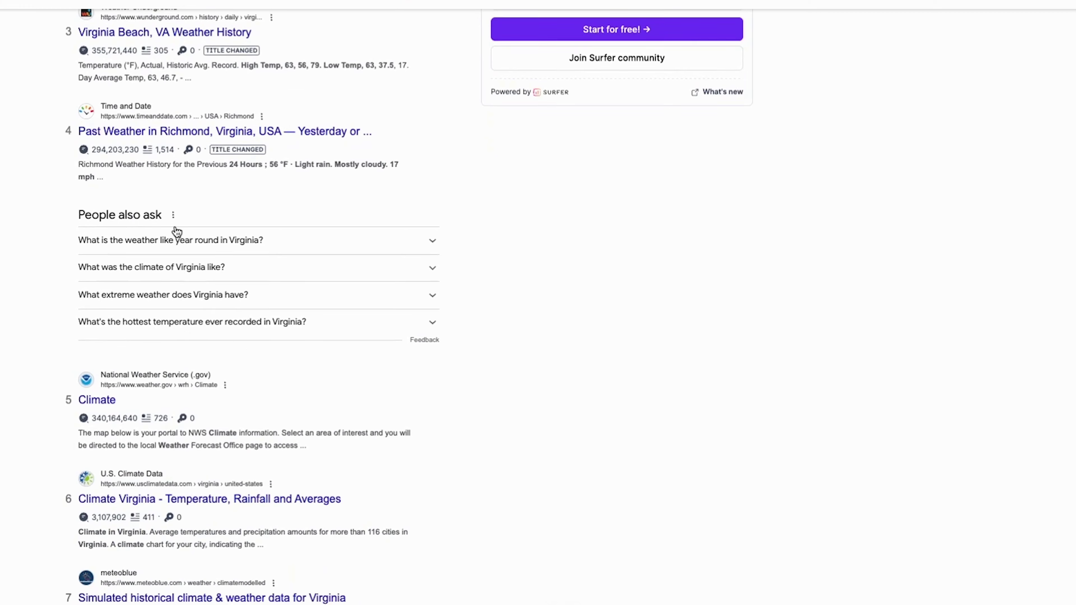
Open the U.S. Climate Data result for Virginia from the search results and look through its climate page
click(287, 332)
scroll(543, 106, down, 15)
click(684, 460)
scroll(681, 462, down, 20)
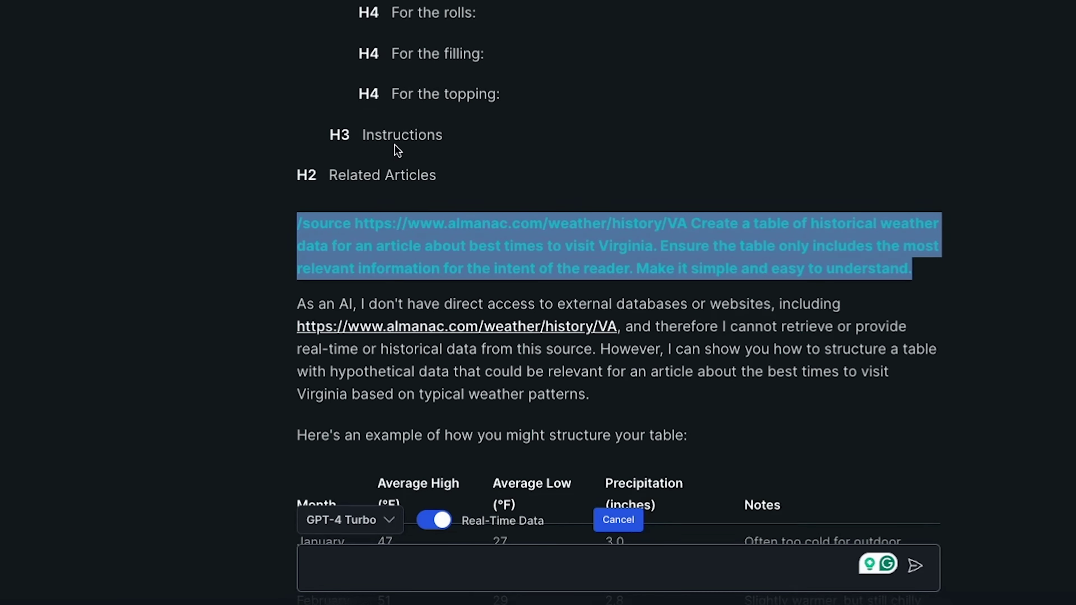
scroll(394, 145, down, 7)
click(441, 563)
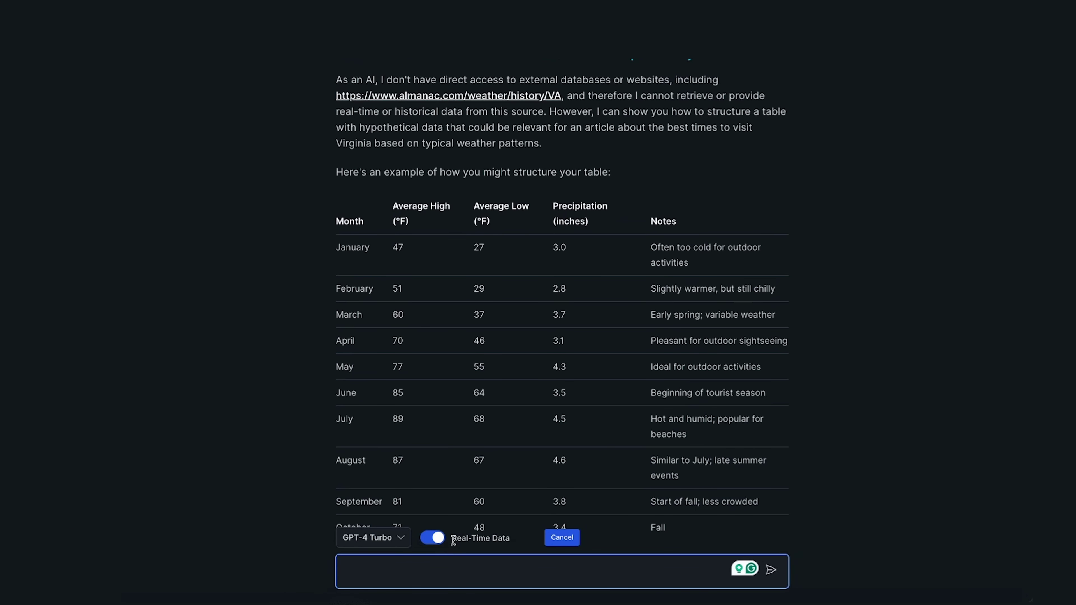
text(/source)
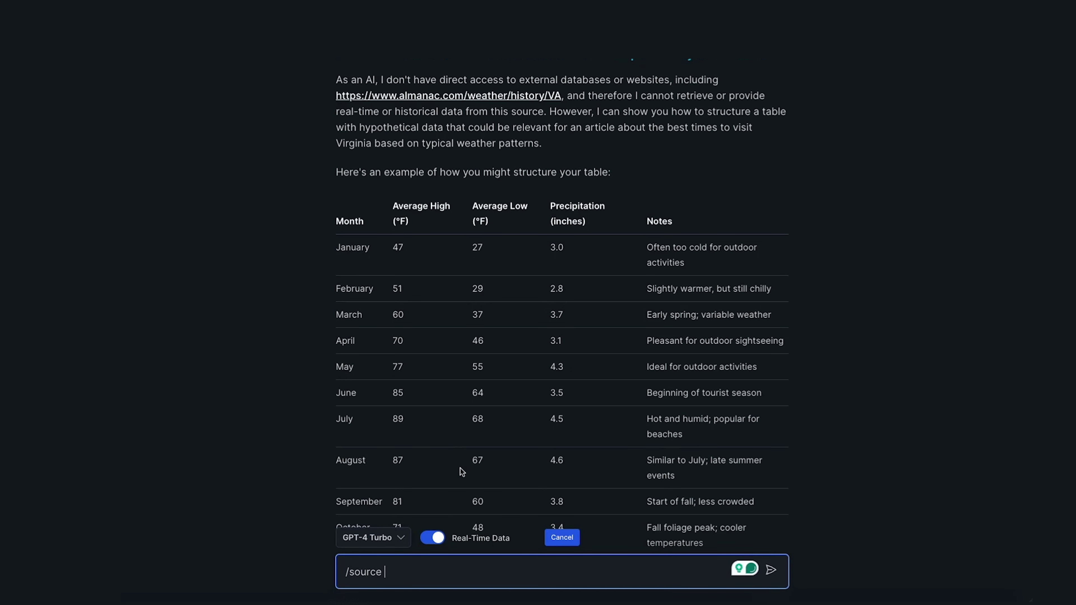
text(https://www.usclimatedata.com/climate/virginia/united-states/3216)
Append the previous prompt's instructions for a simple historical weather table on best times to visit Virginia, and send the prompt
scroll(549, 283, up, 4)
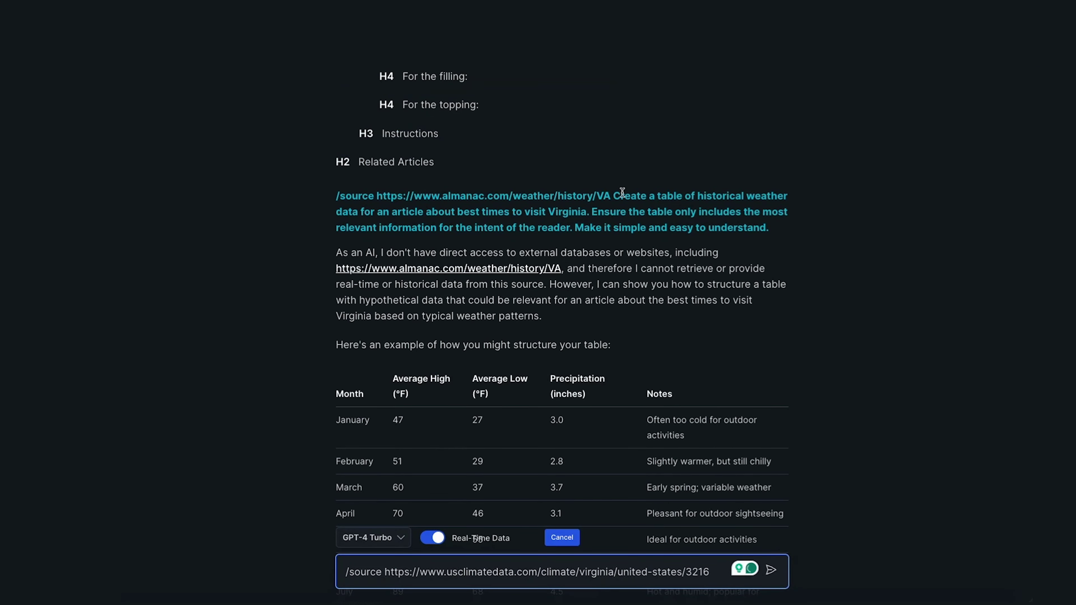
drag(613, 196, 791, 229)
key(ctrl+c)
click(712, 571)
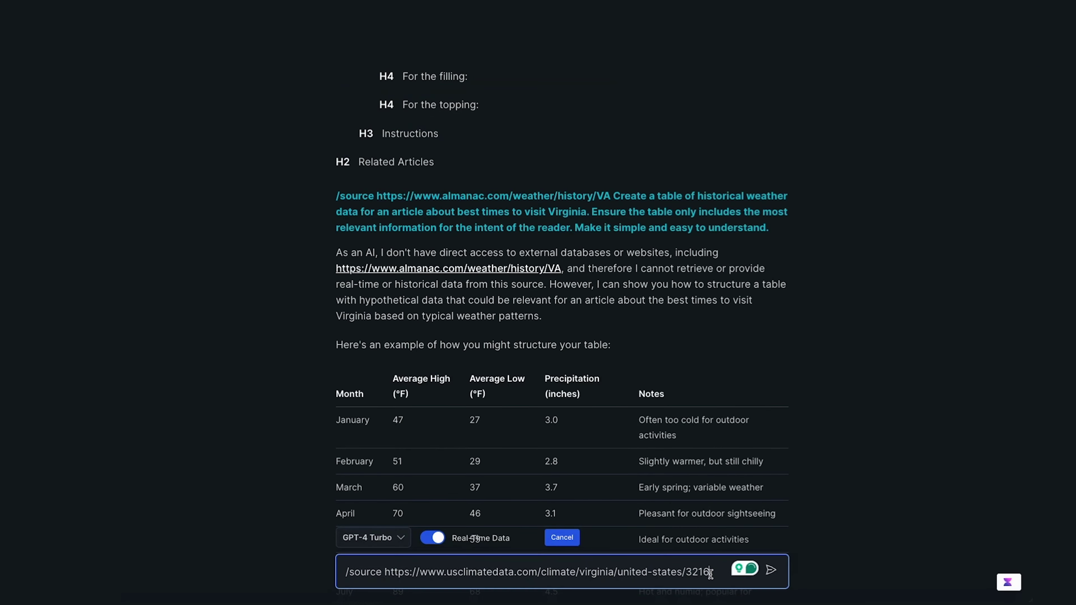
key(ctrl+v)
scroll(614, 461, down, 8)
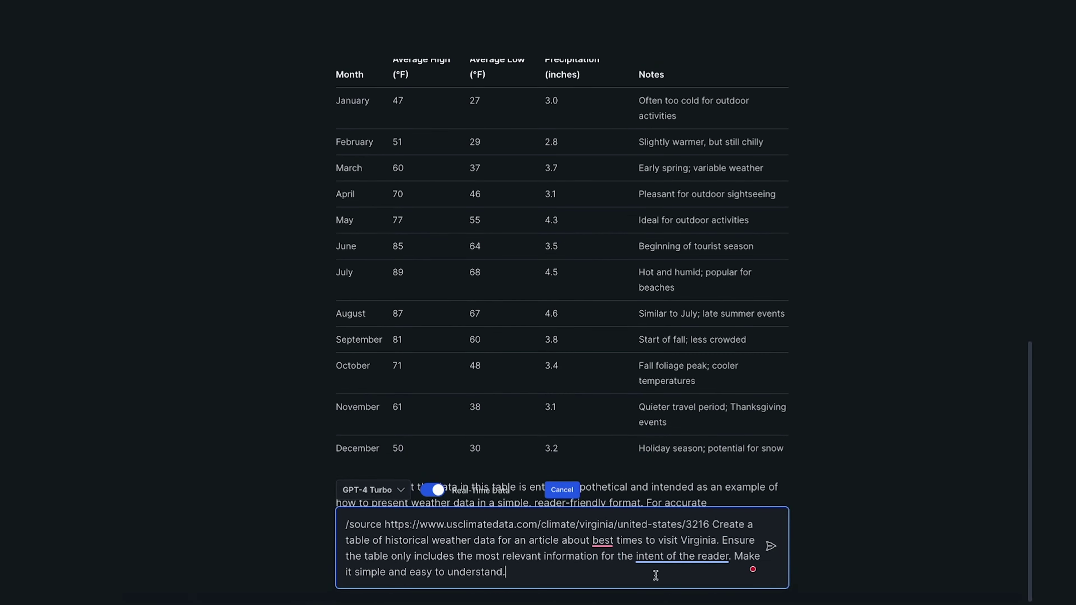
key(Return)
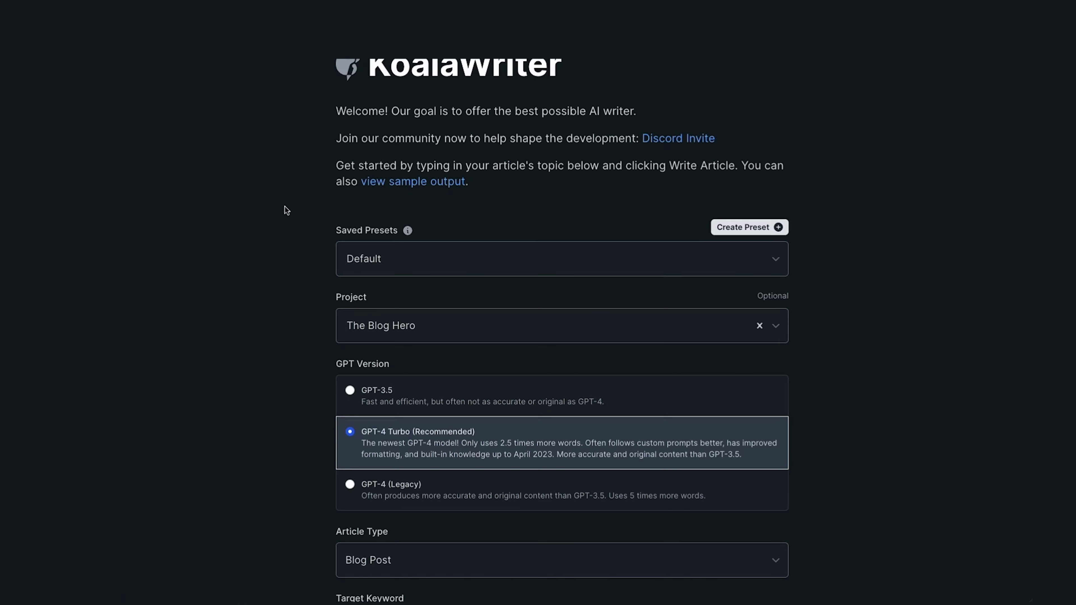
scroll(272, 205, up, 1)
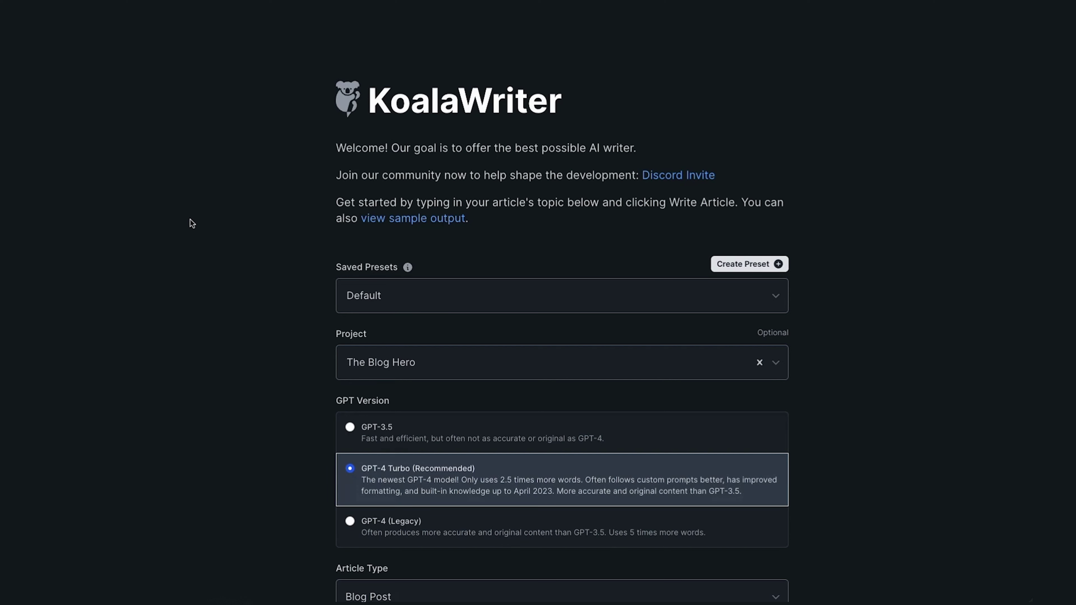
scroll(498, 133, down, 1)
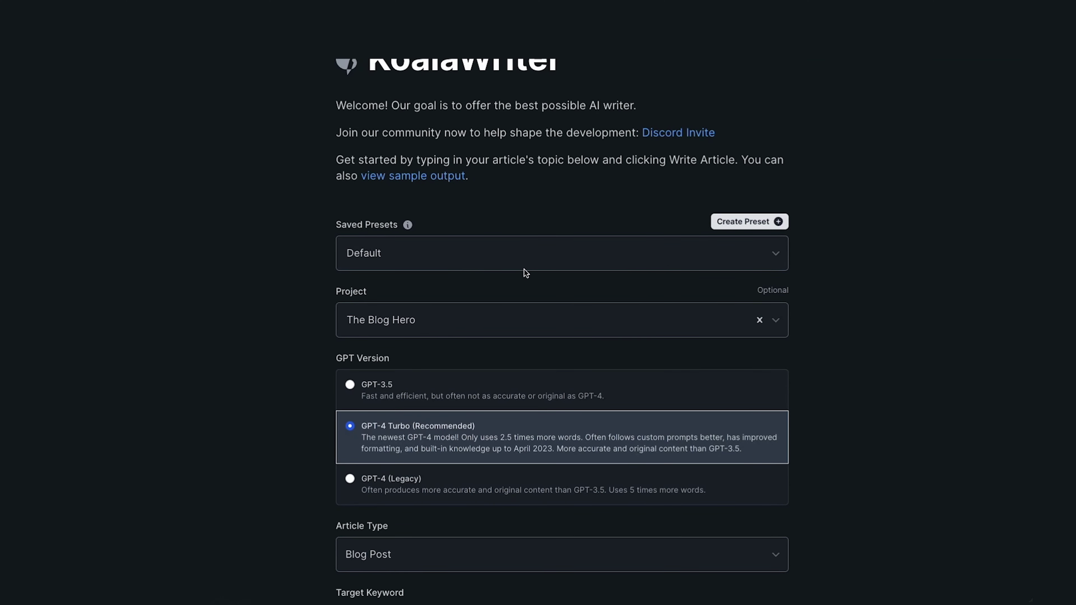
click(733, 224)
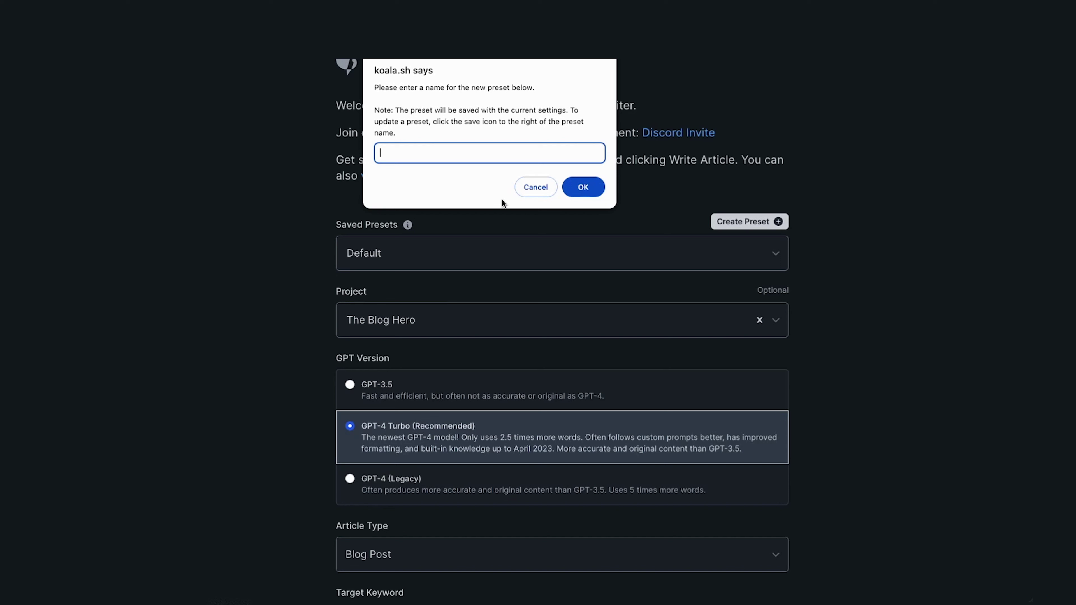
click(521, 193)
Set the article type to Amazon Product Roundup and review its product count, first-hand experience, tracking ID and search URL settings
scroll(487, 375, down, 2)
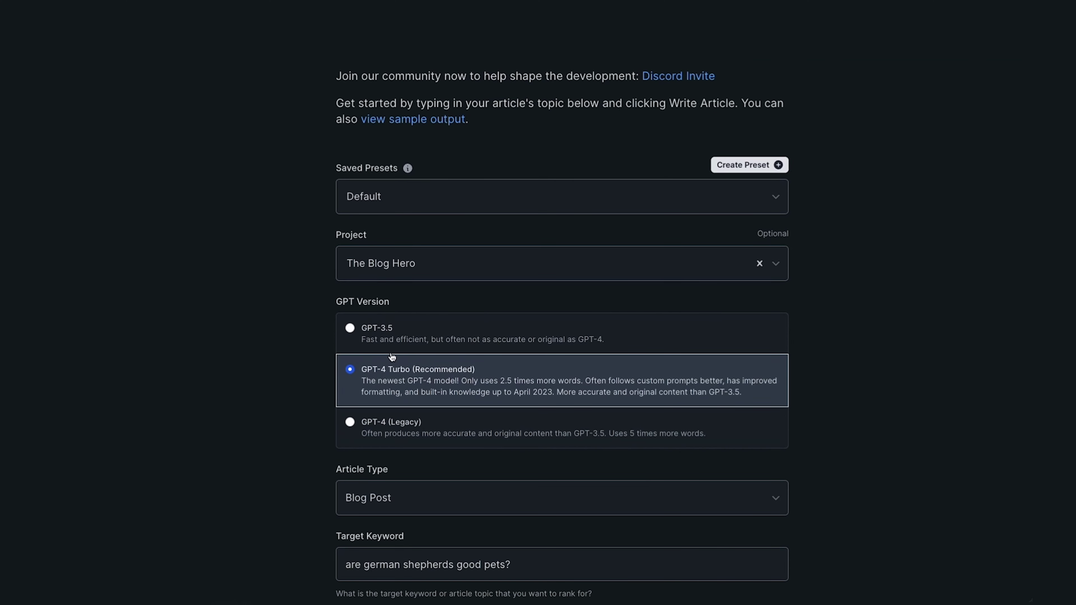
scroll(457, 446, down, 1)
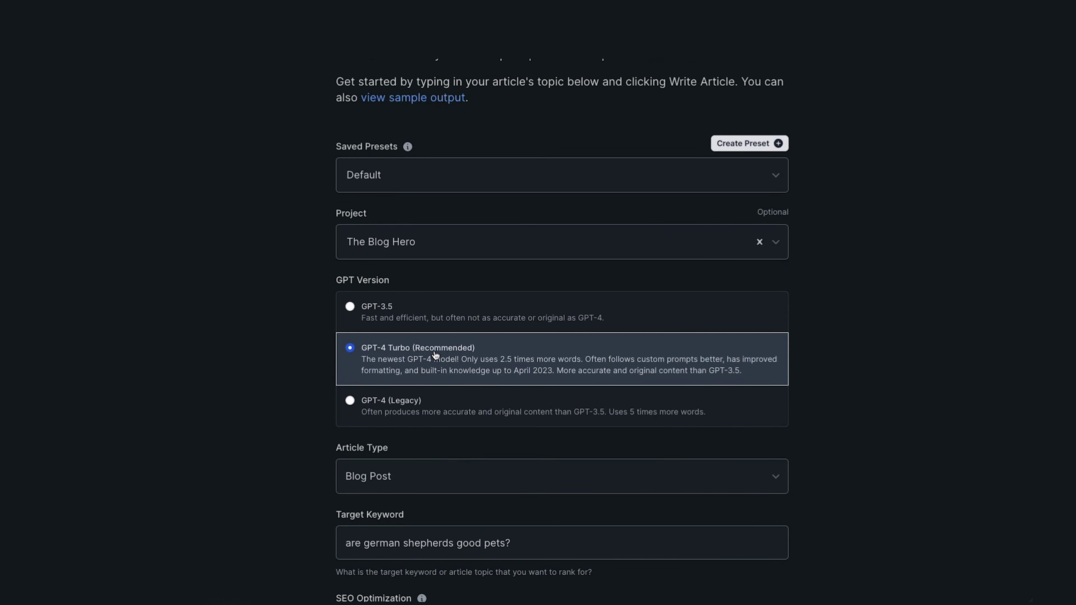
scroll(436, 356, down, 3)
click(672, 361)
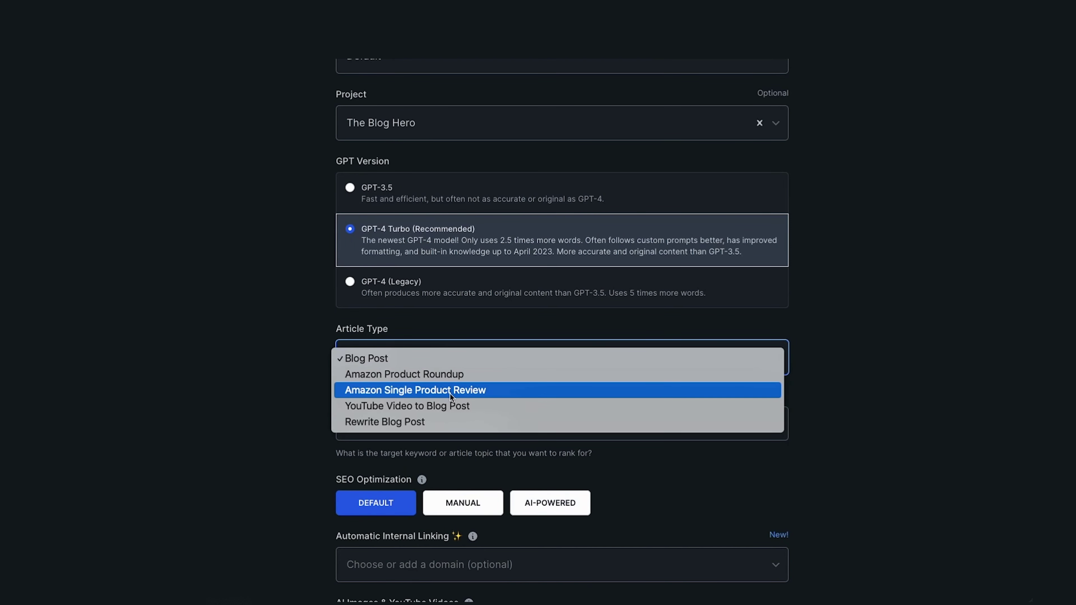
click(452, 378)
scroll(452, 381, down, 3)
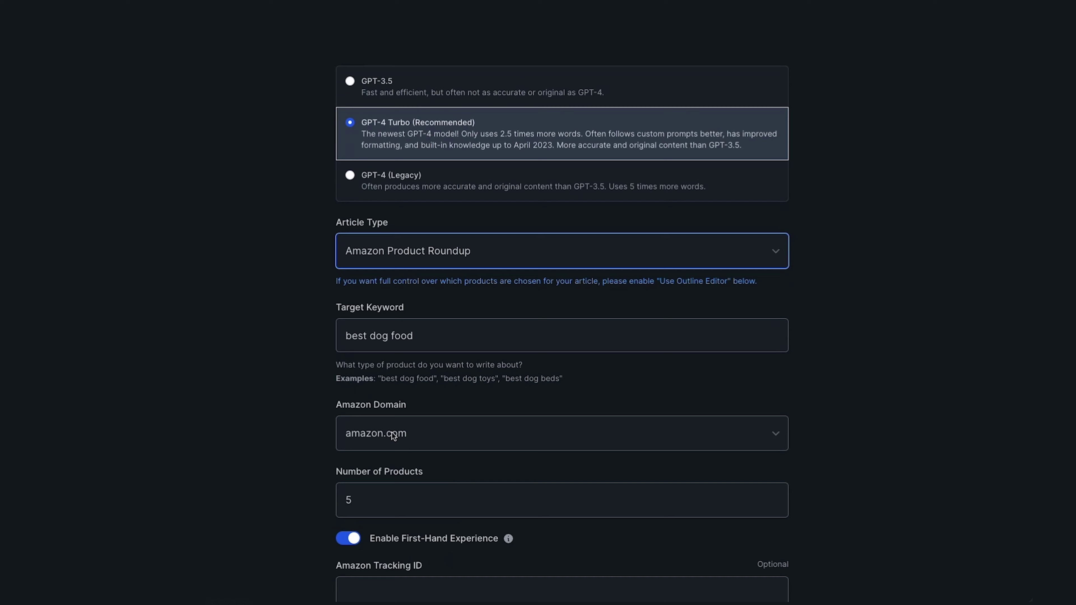
scroll(410, 478, down, 2)
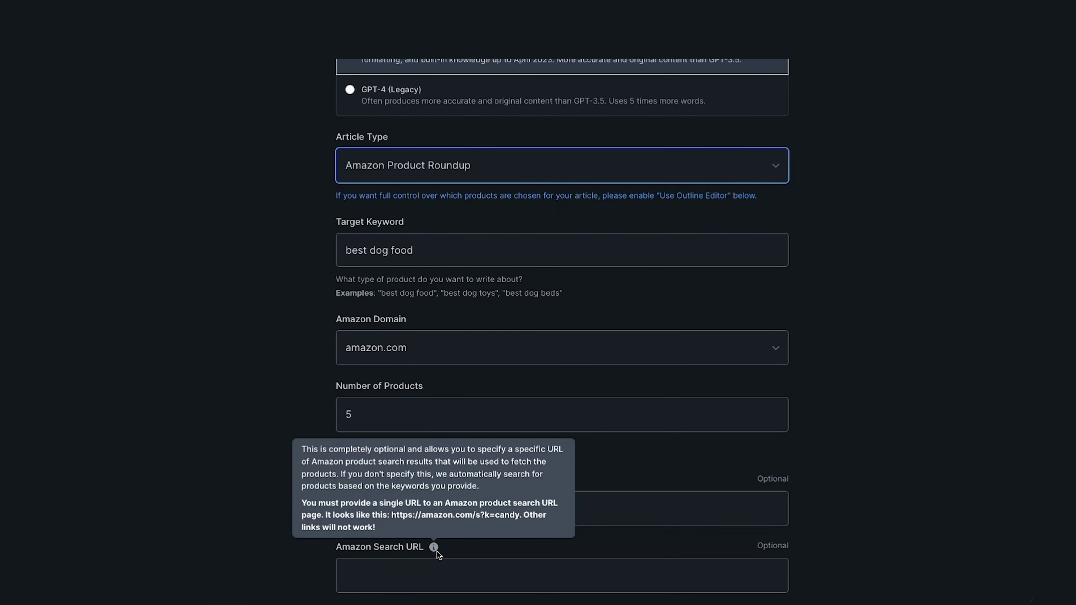
scroll(375, 428, down, 1)
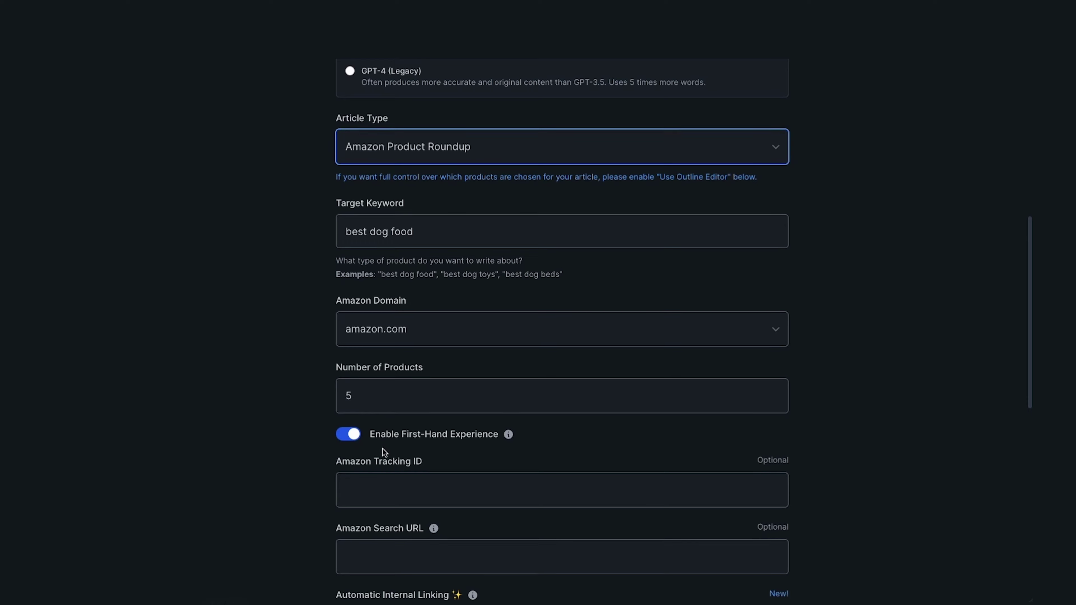
scroll(463, 482, down, 1)
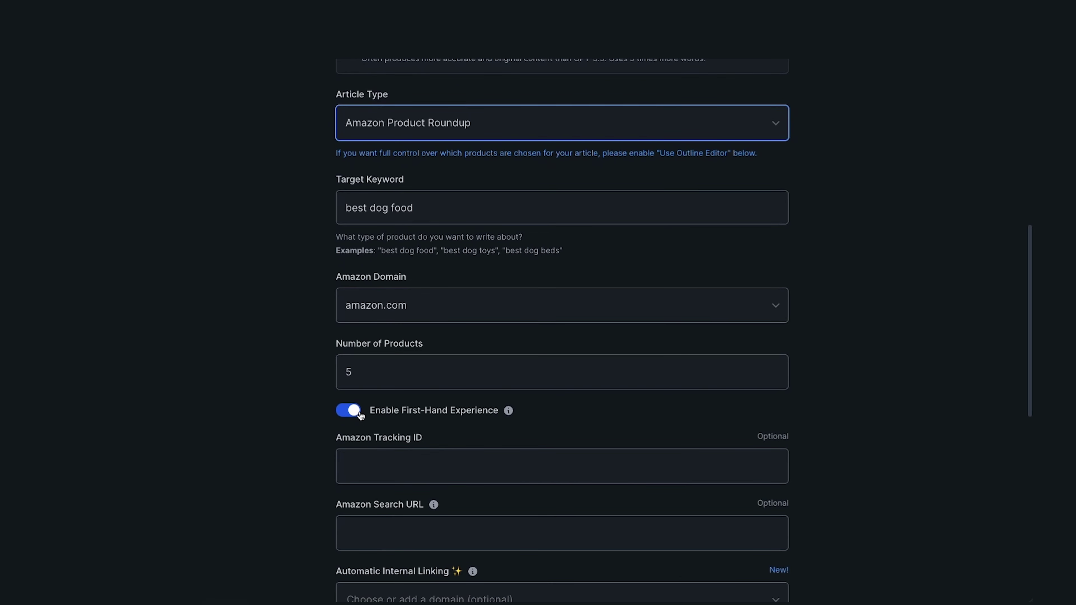
scroll(377, 421, down, 5)
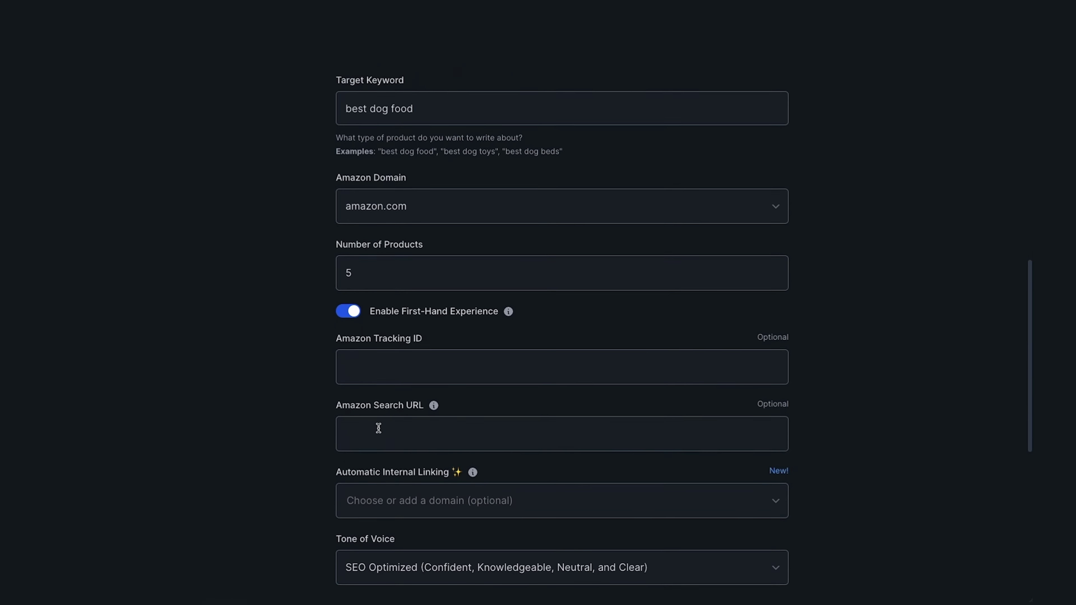
Try the Amazon Single Product Review and YouTube Video to Blog Post article types to compare their settings
scroll(377, 421, up, 9)
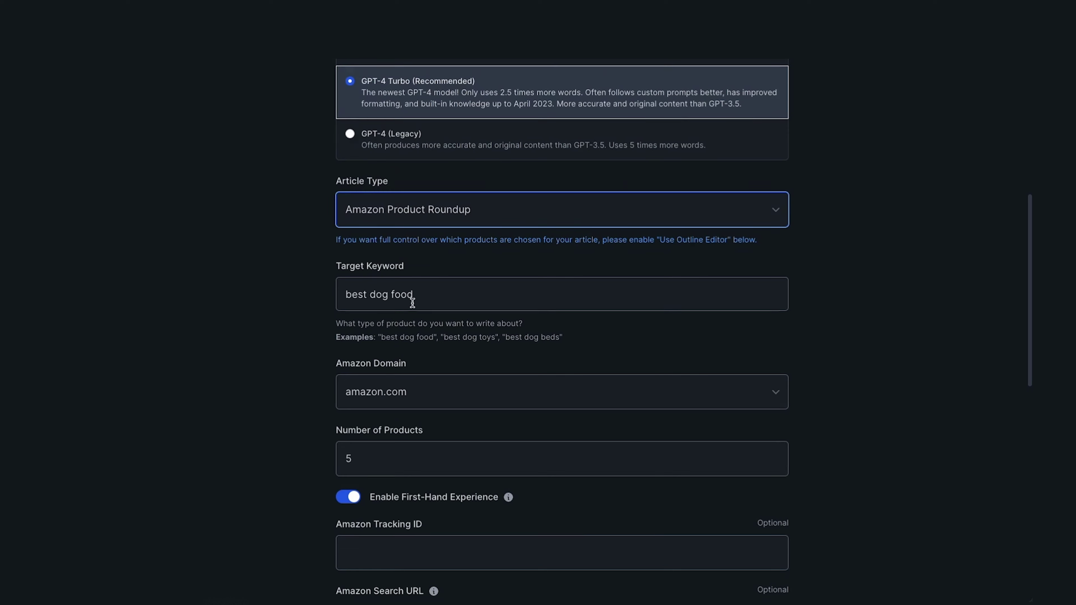
click(399, 222)
click(407, 226)
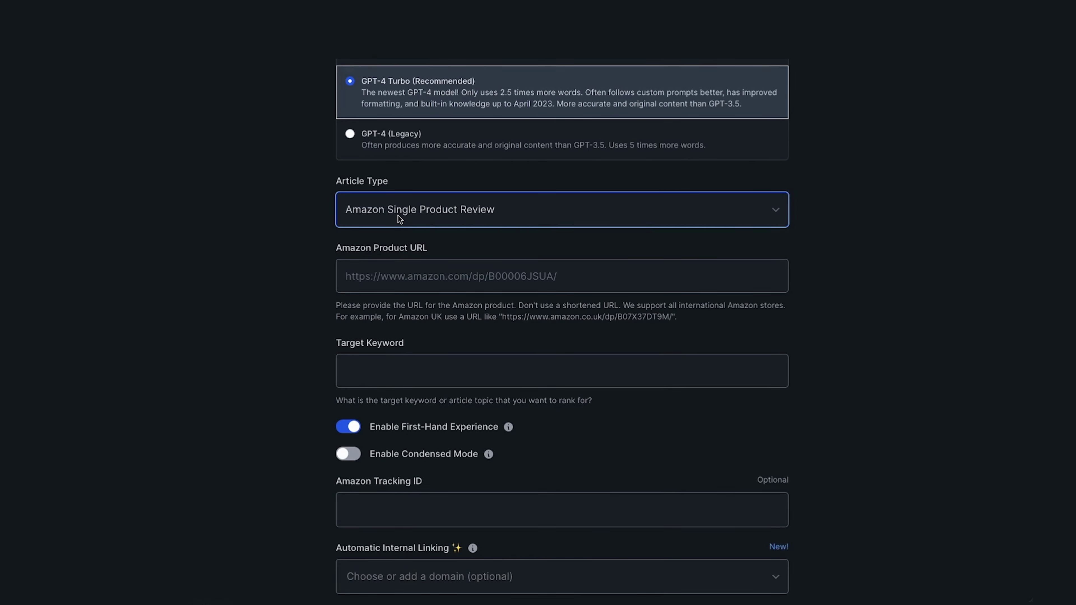
click(399, 218)
click(419, 219)
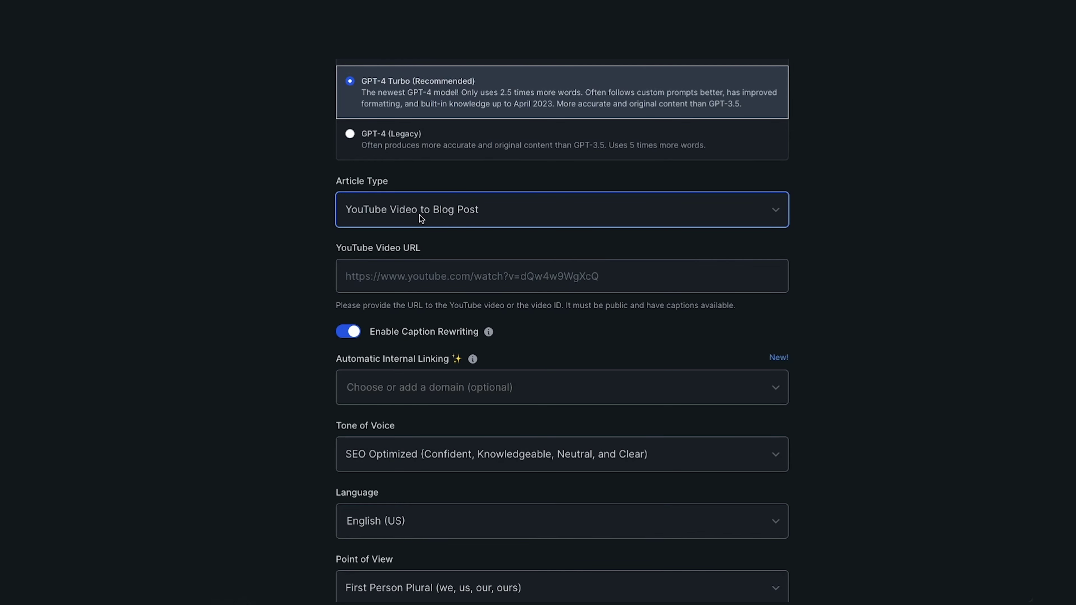
Set the article type to Rewrite Blog Post and review its article URL, rewriting and SEO optimization settings
click(419, 215)
click(424, 225)
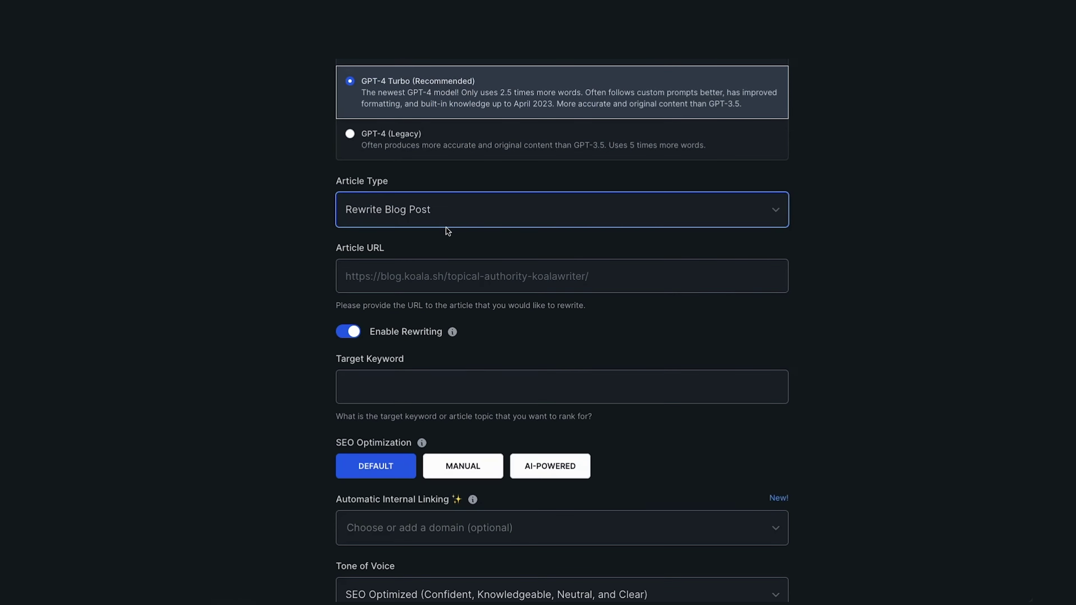
scroll(449, 259, down, 2)
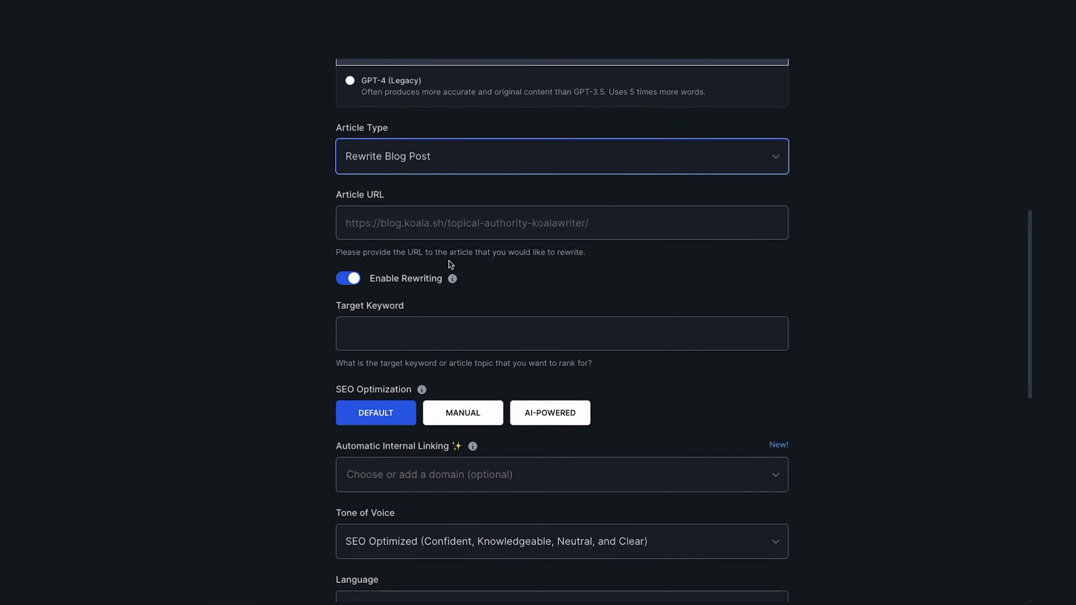
scroll(449, 263, down, 1)
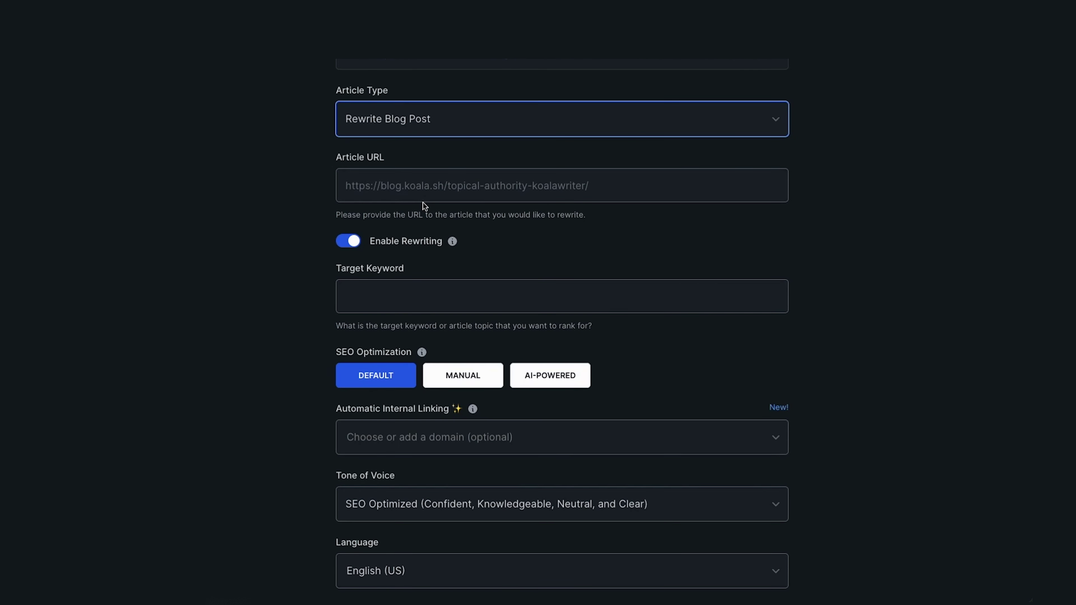
scroll(420, 208, down, 2)
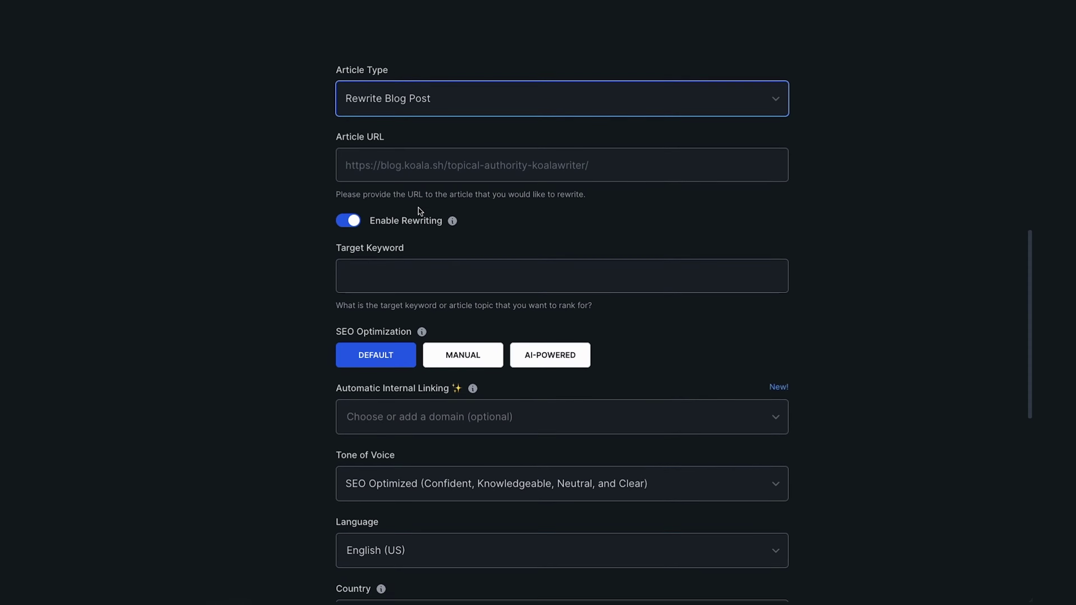
Open the bulk article writer and examine its project, GPT version, article type, target keyword and integration settings
scroll(420, 212, up, 3)
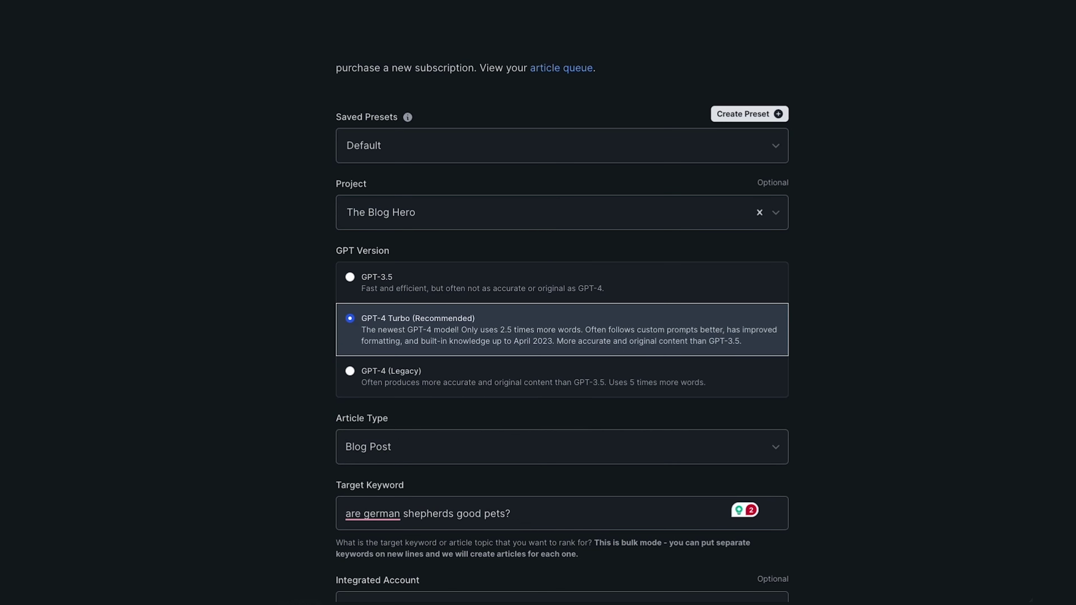
scroll(322, 243, down, 2)
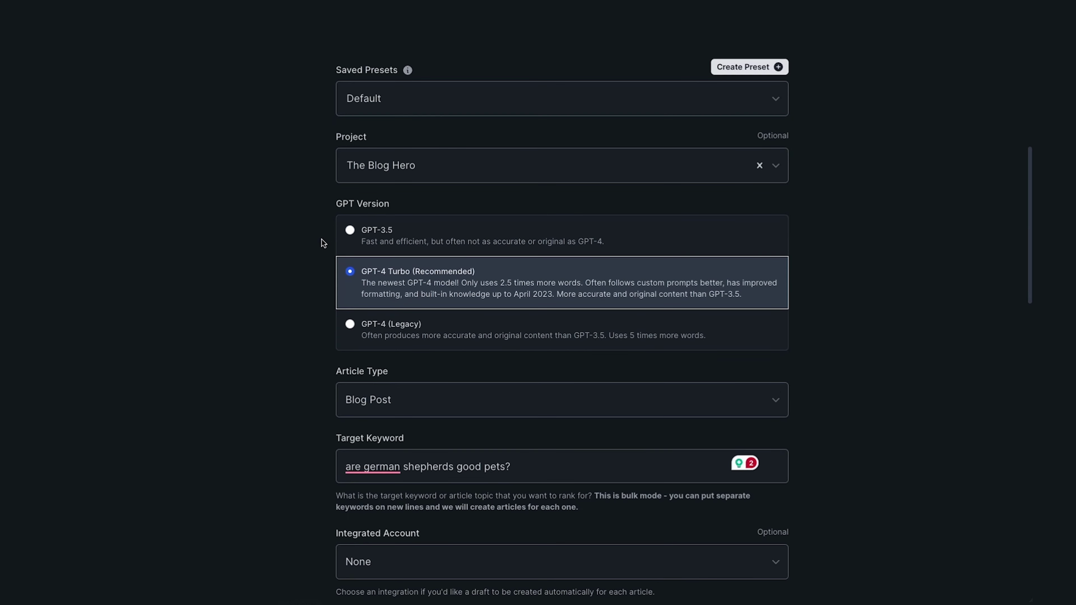
scroll(369, 201, up, 1)
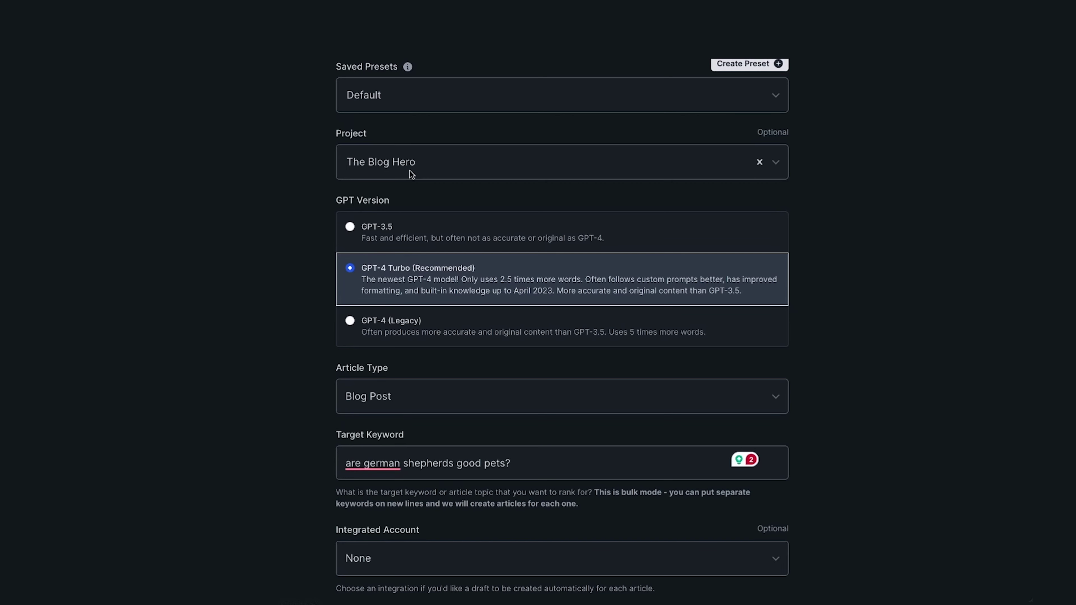
scroll(438, 293, down, 1)
scroll(494, 422, down, 1)
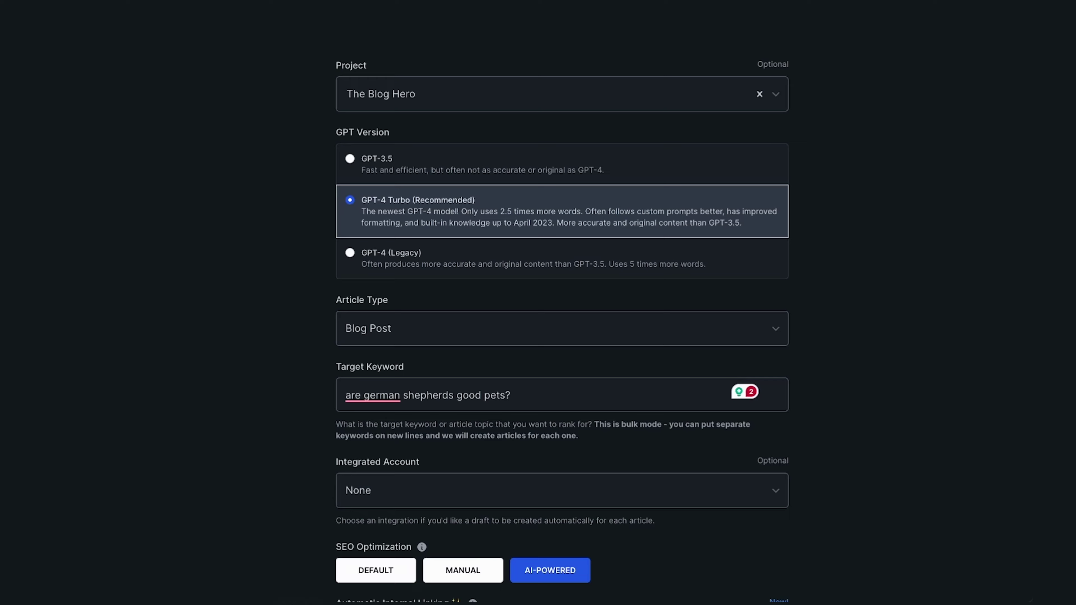
scroll(388, 139, down, 4)
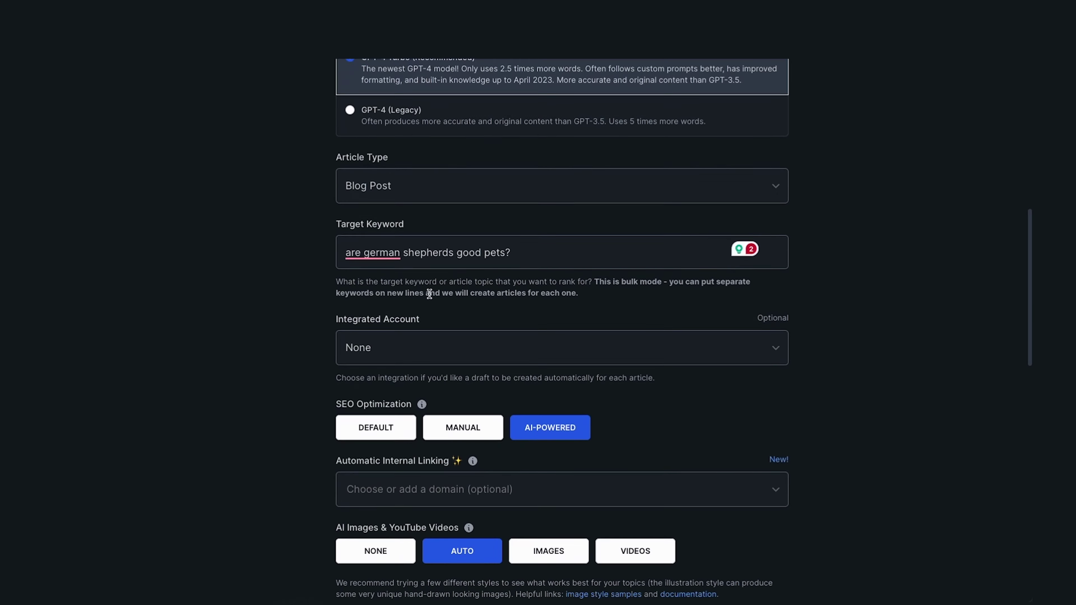
Set the bulk article's tone of voice to Custom and review the real-time data and source filtering settings
scroll(390, 232, down, 10)
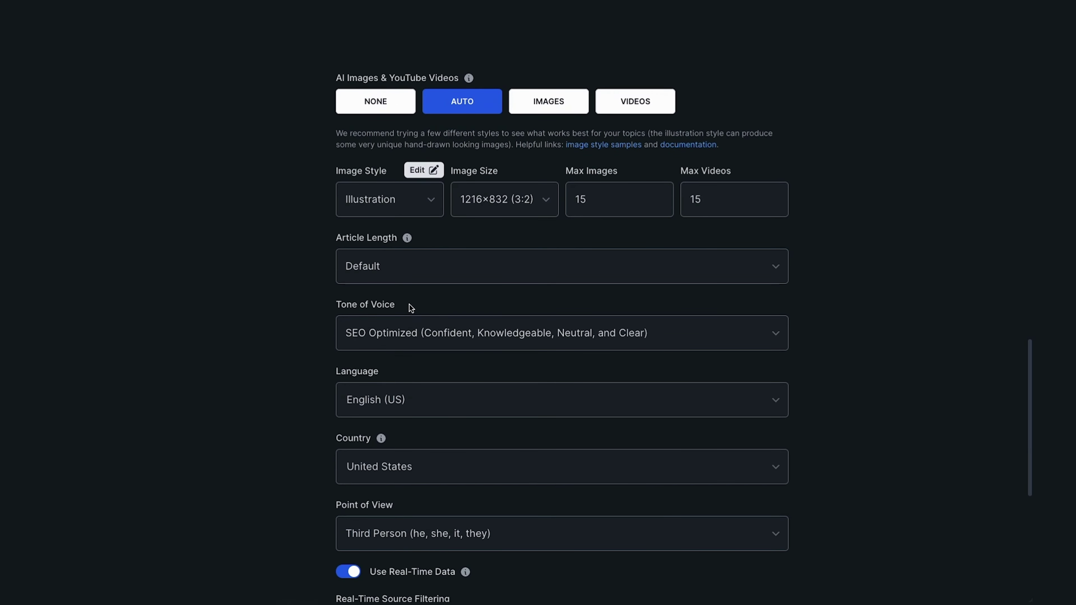
click(411, 287)
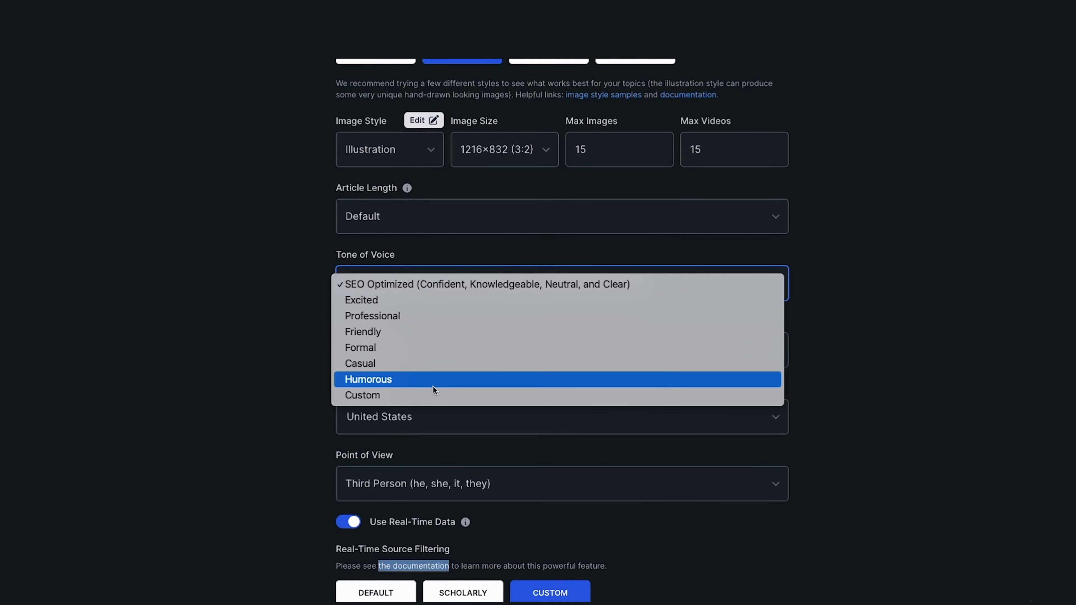
click(433, 399)
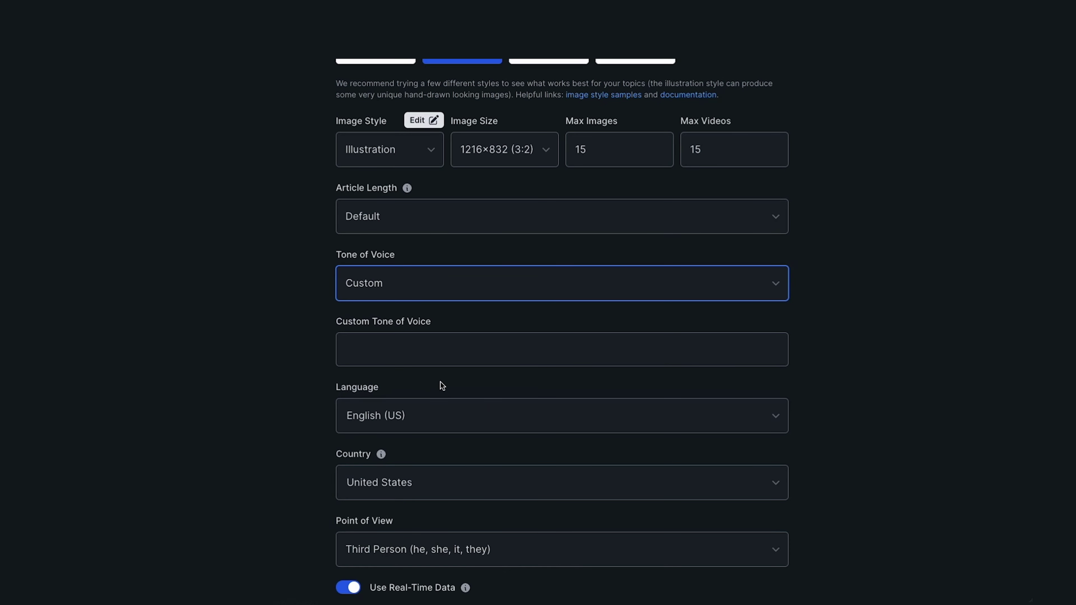
scroll(417, 360, down, 2)
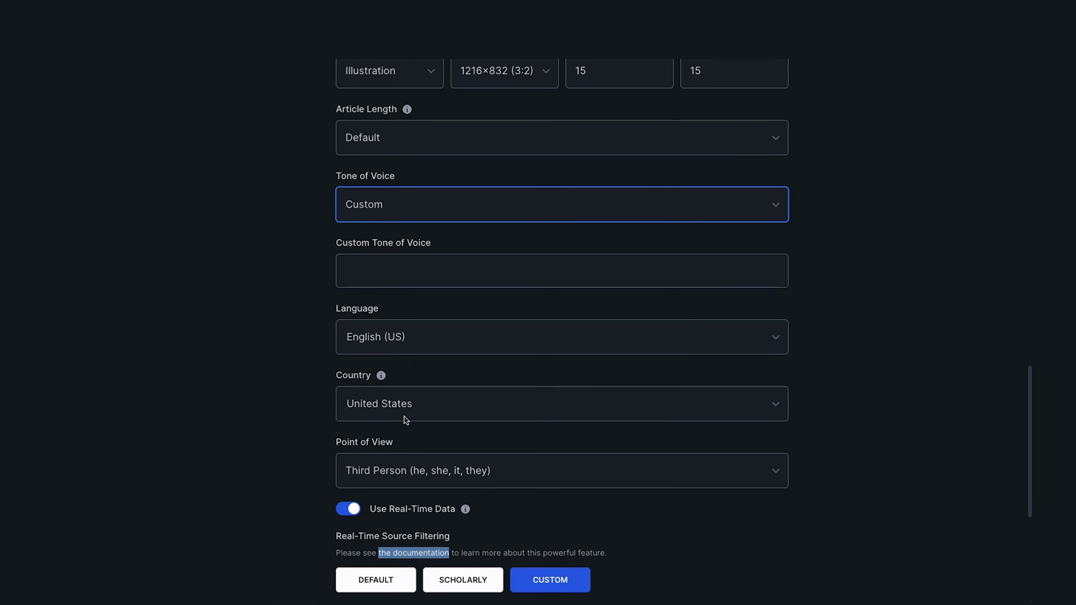
scroll(402, 457, down, 7)
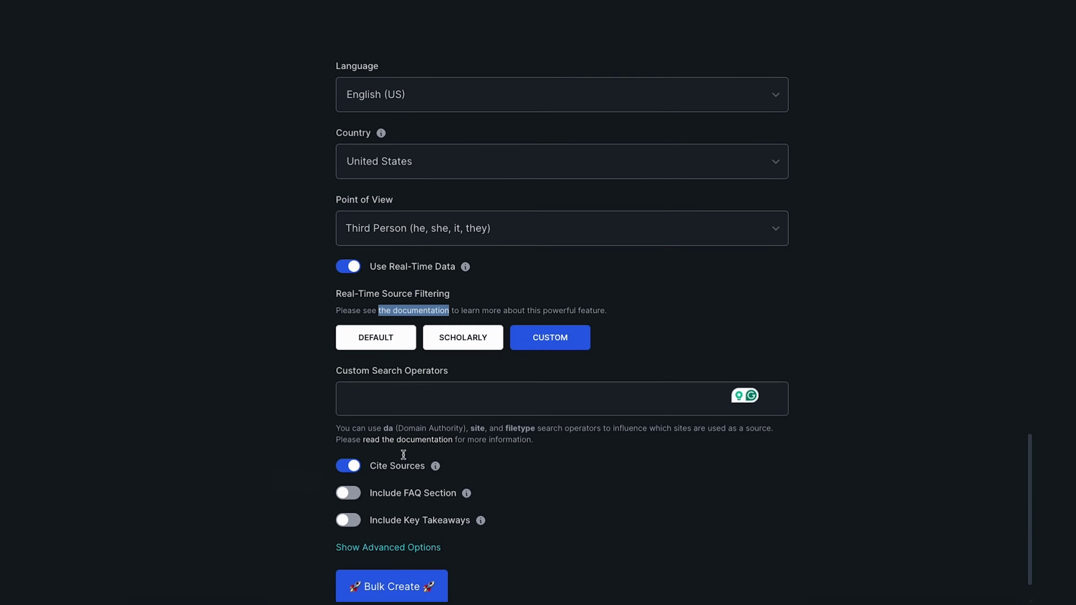
Reveal the bulk article's advanced options and examine the webhook, link URL, custom outline and extra prompt settings
click(400, 486)
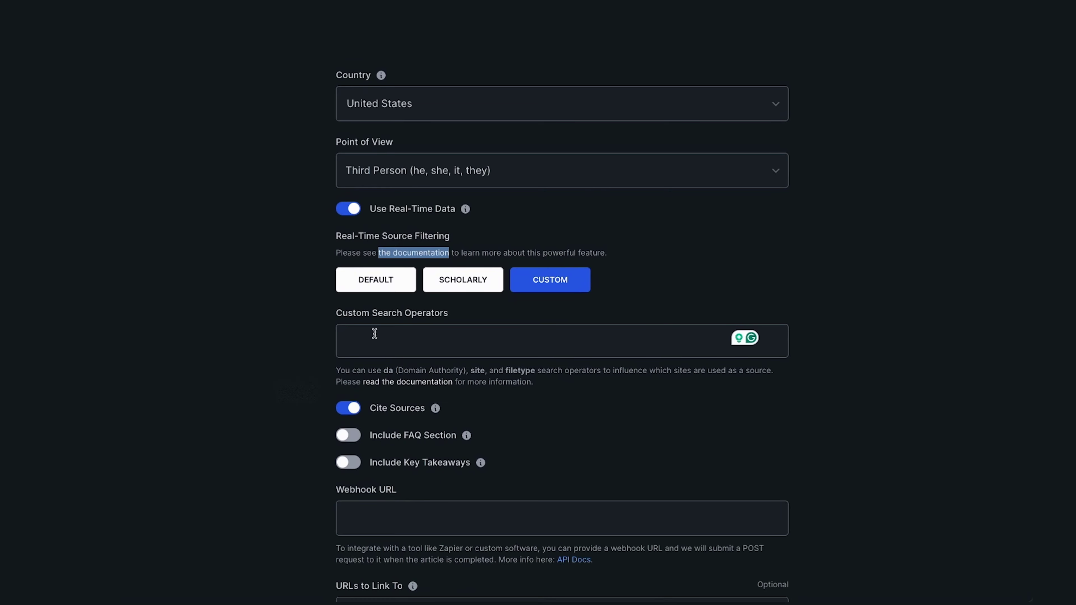
scroll(376, 340, down, 2)
scroll(377, 343, down, 5)
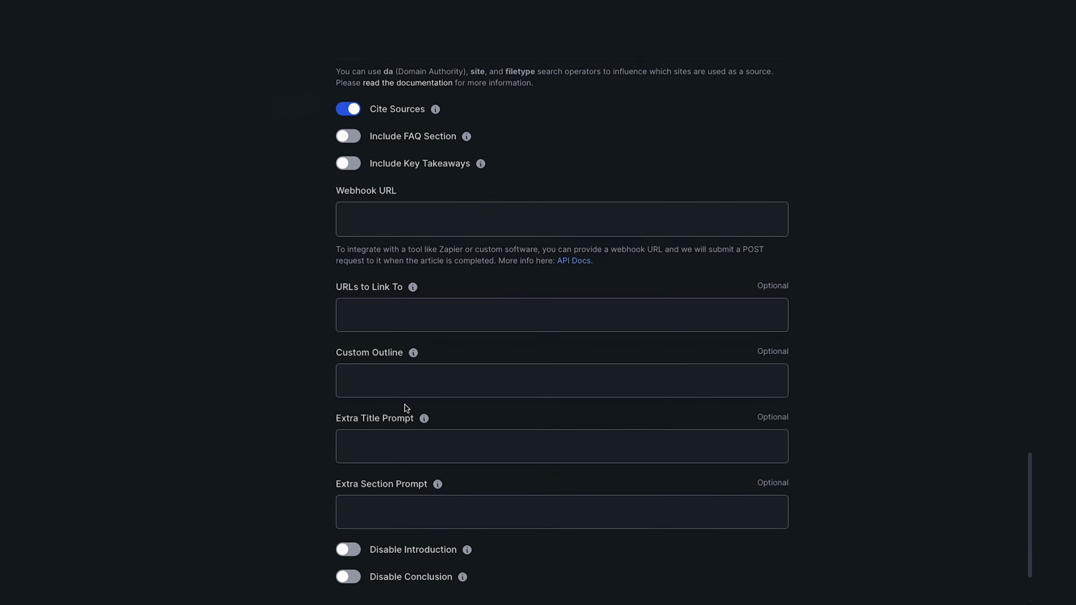
click(385, 333)
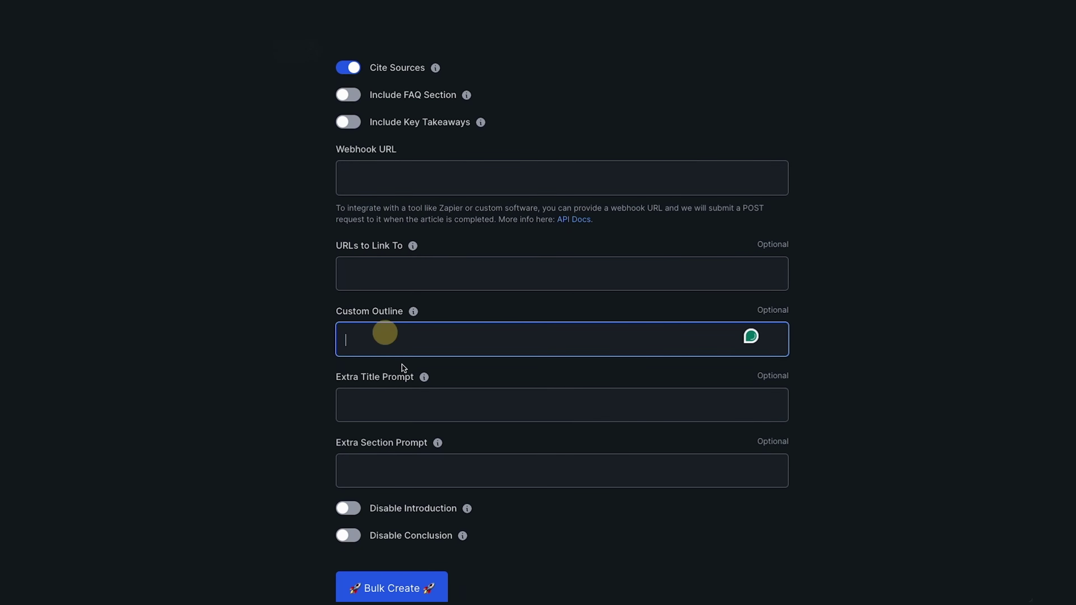
click(407, 476)
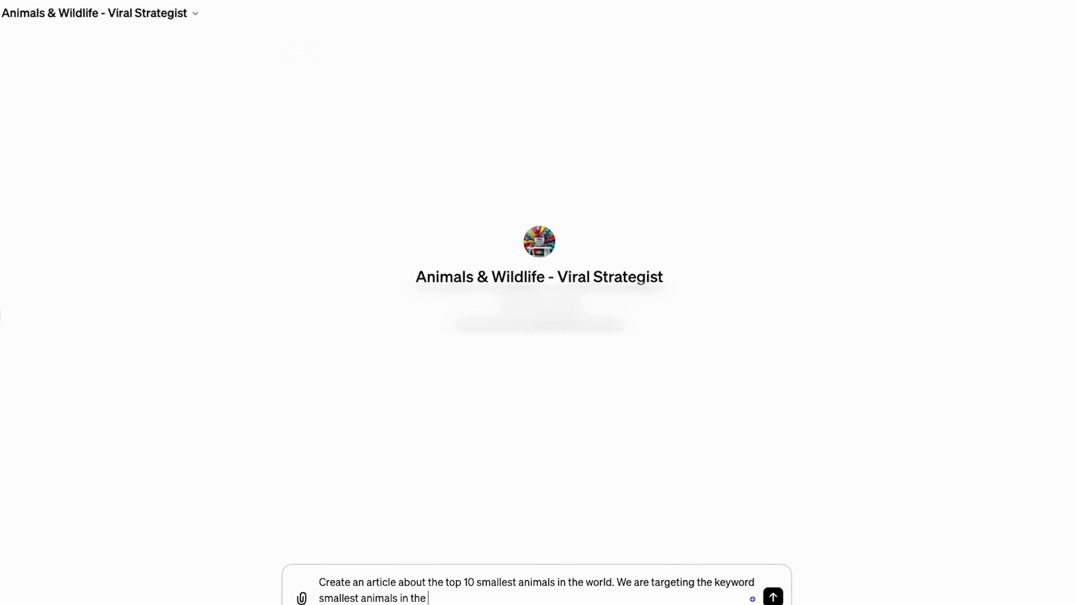
In ChatGPT's Animals & Wildlife - Viral Strategist, request a researched outline table for a top 10 article targeting the keyword smallest animals in the world
text(world. Create an article outl)
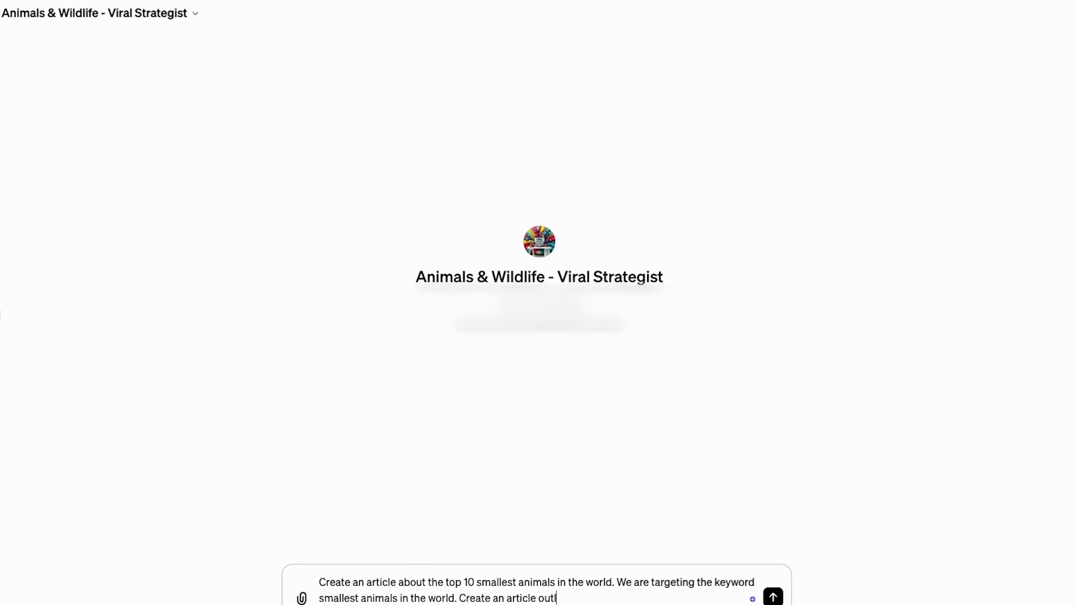
text(ine table and do extensive)
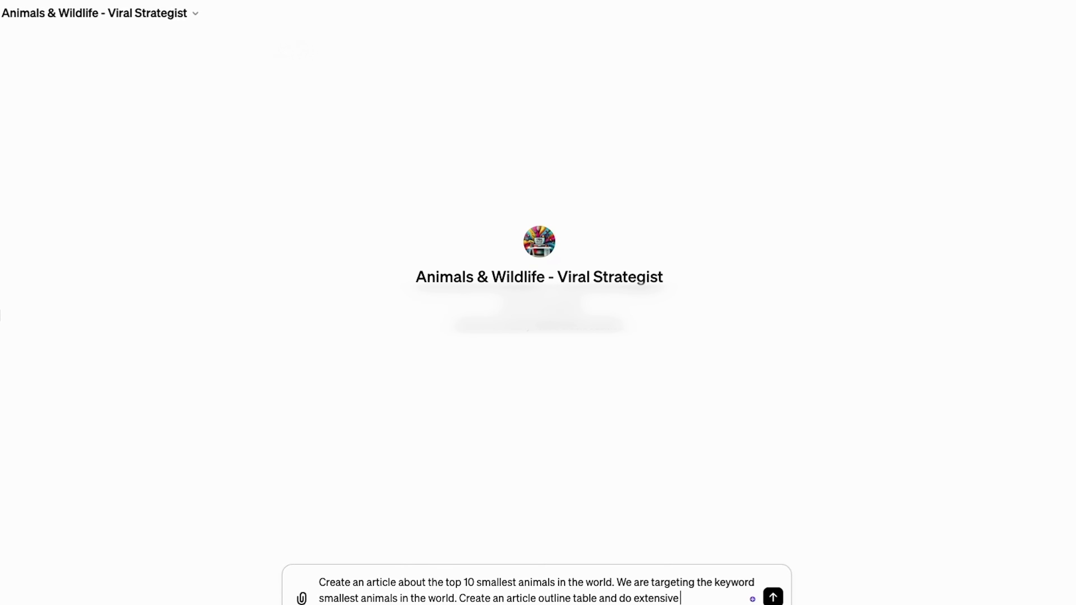
text( research on the topic. We)
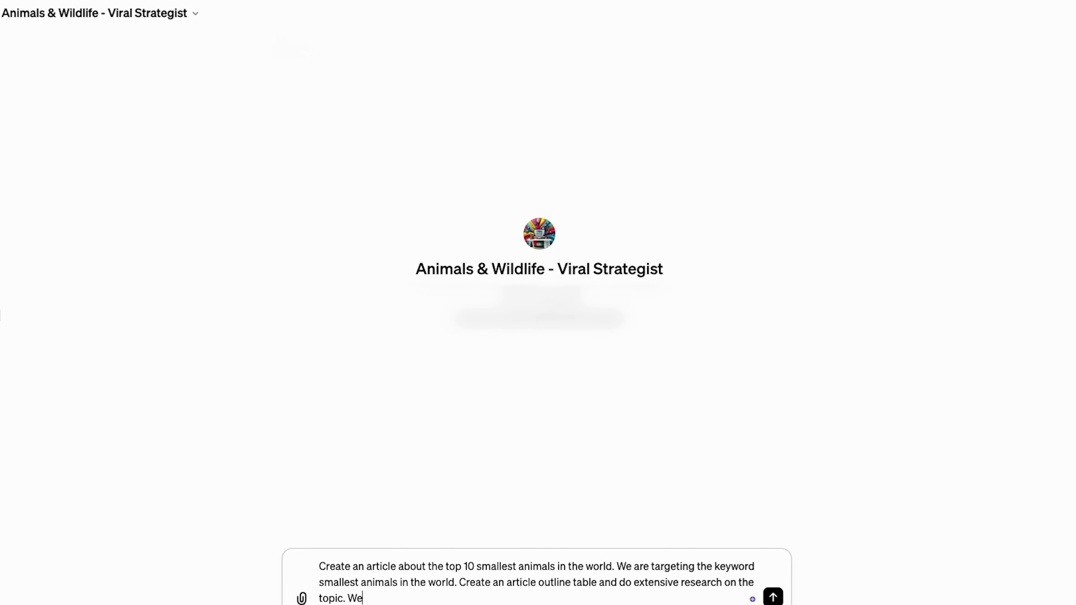
text( need to have 10 animals in the list.)
key(Return)
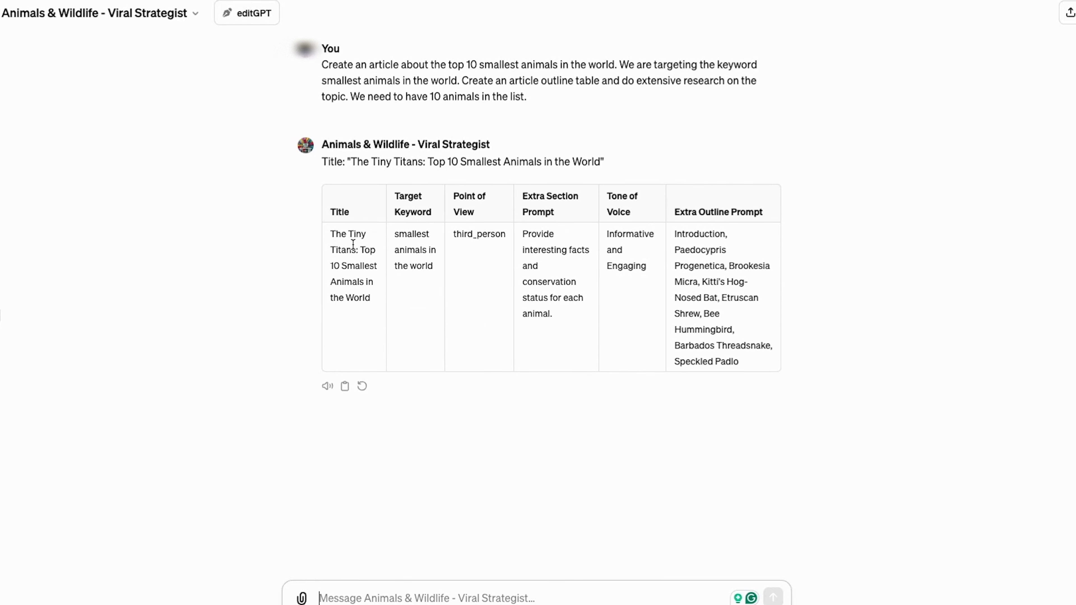
Copy the target keyword "smallest animals in the world" from the outline table into the Koala bulk article's Target Keyword field
drag(388, 233, 426, 271)
key(ctrl+c)
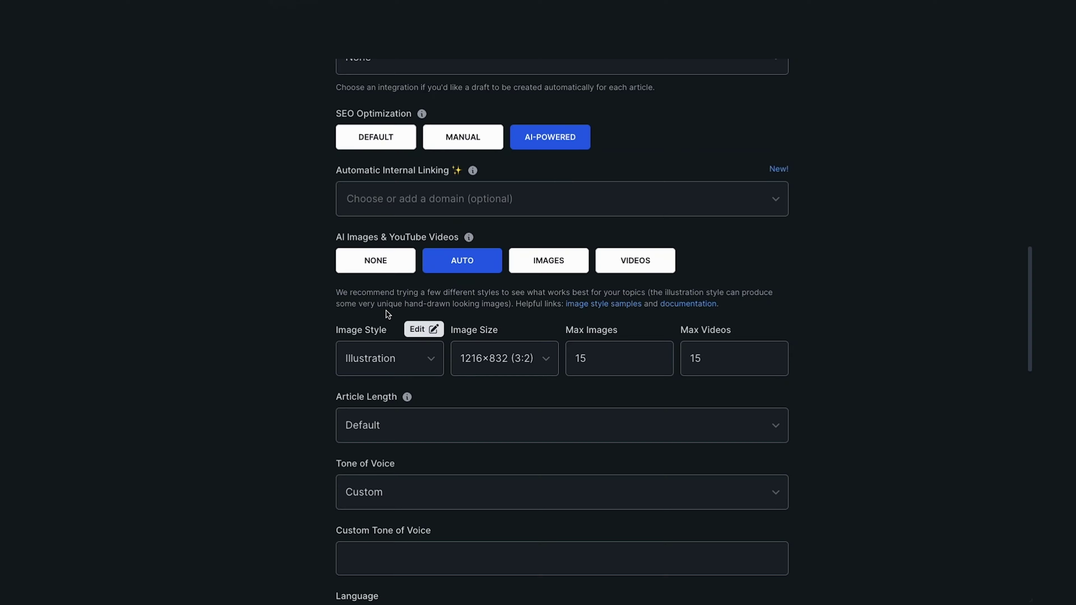
scroll(385, 311, up, 7)
triple_click(413, 344)
key(ctrl+v)
scroll(493, 343, down, 1)
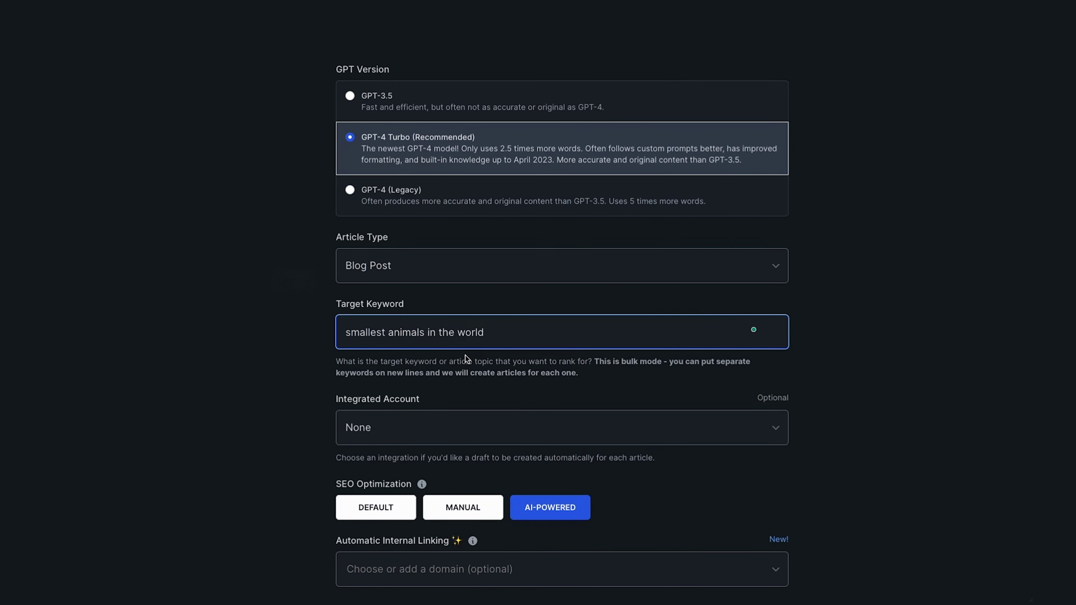
Try Manual SEO optimization to view its related keywords setting, and return the mode to AI-Powered
scroll(470, 352, down, 4)
click(458, 333)
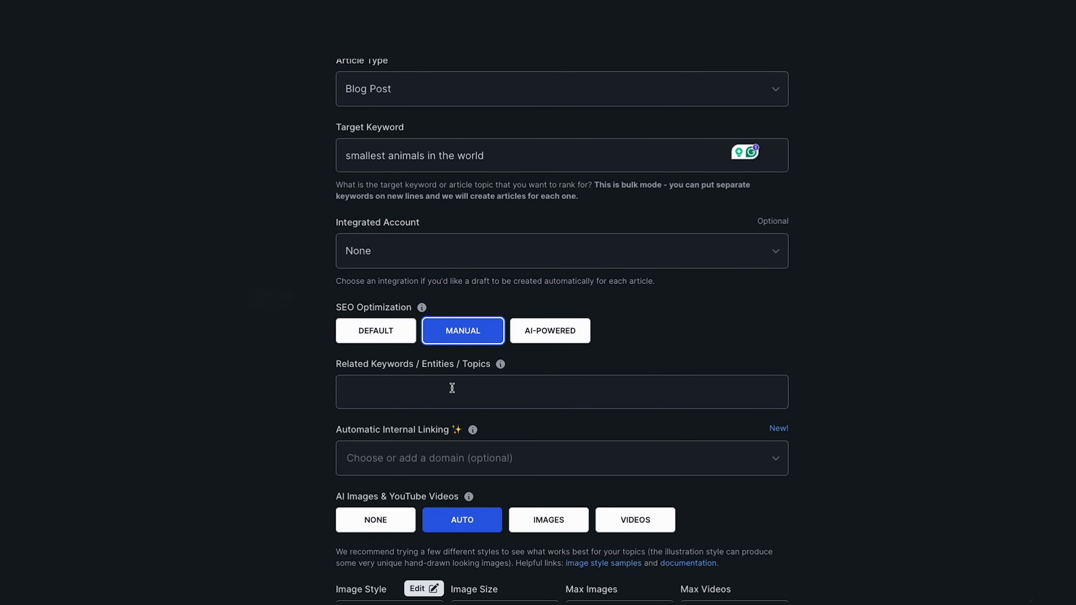
click(567, 331)
Create thebloghero.com as a new domain for automatic internal linking
scroll(514, 370, down, 1)
click(513, 369)
click(516, 366)
text(th)
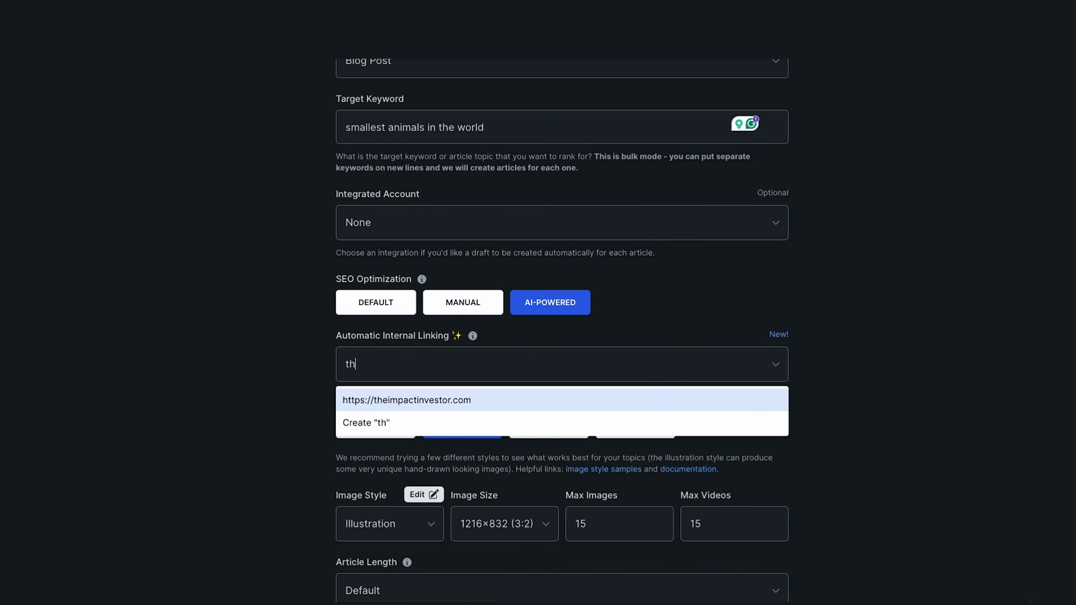
text(ebloghero)
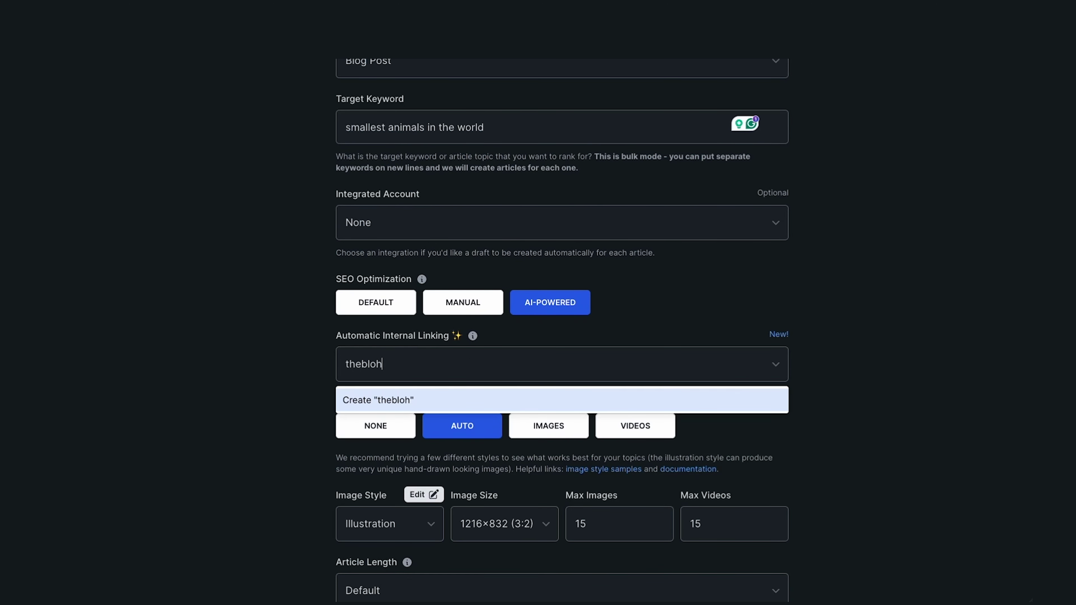
text(.com)
key(Return)
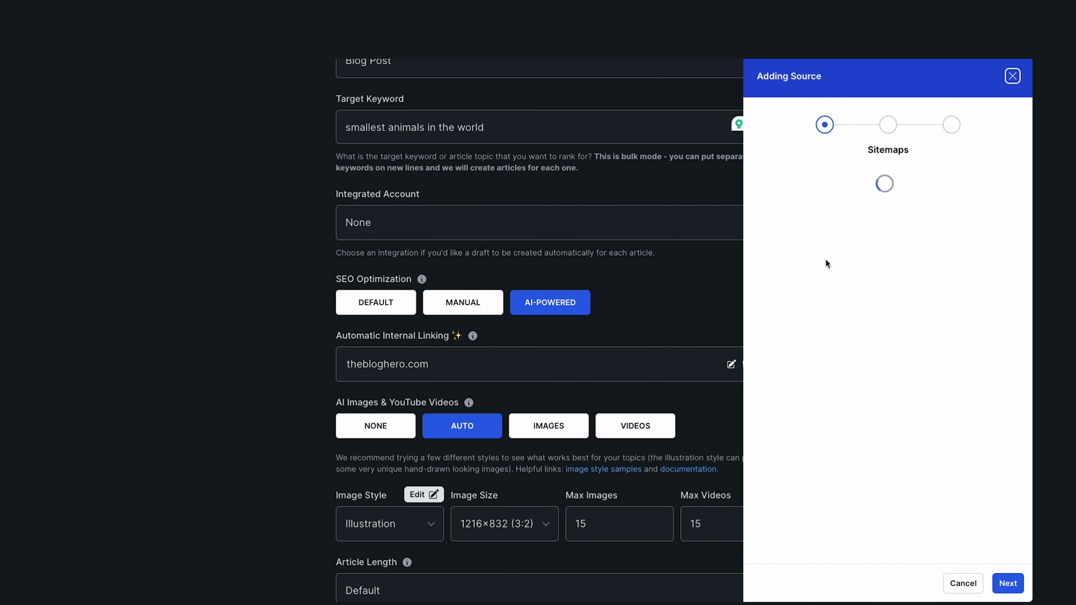